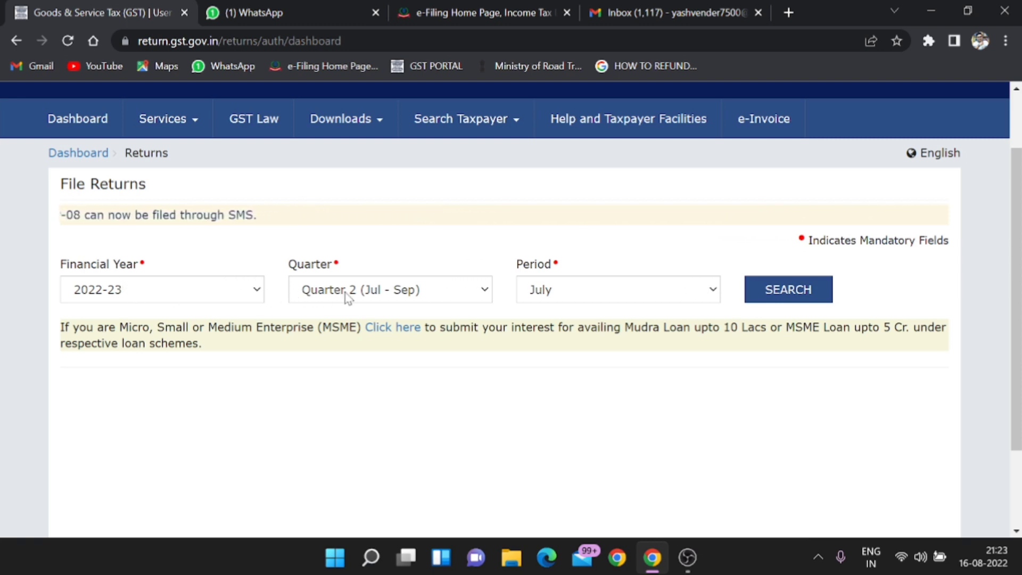
# Search for the returns of the July period in Quarter 2 (Jul - Sep) of financial year 2022-23
pyautogui.click(554, 292)
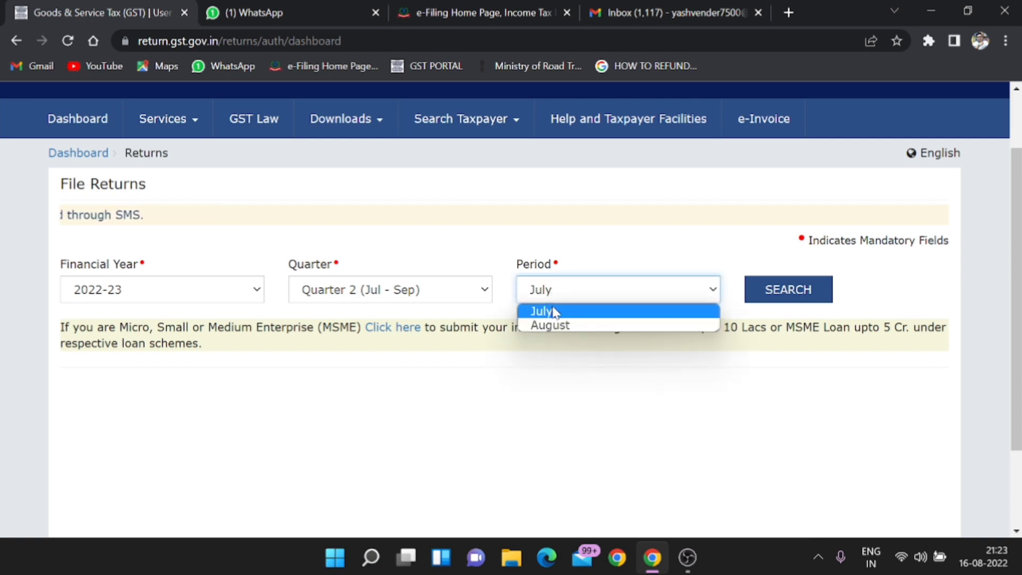
pyautogui.click(555, 313)
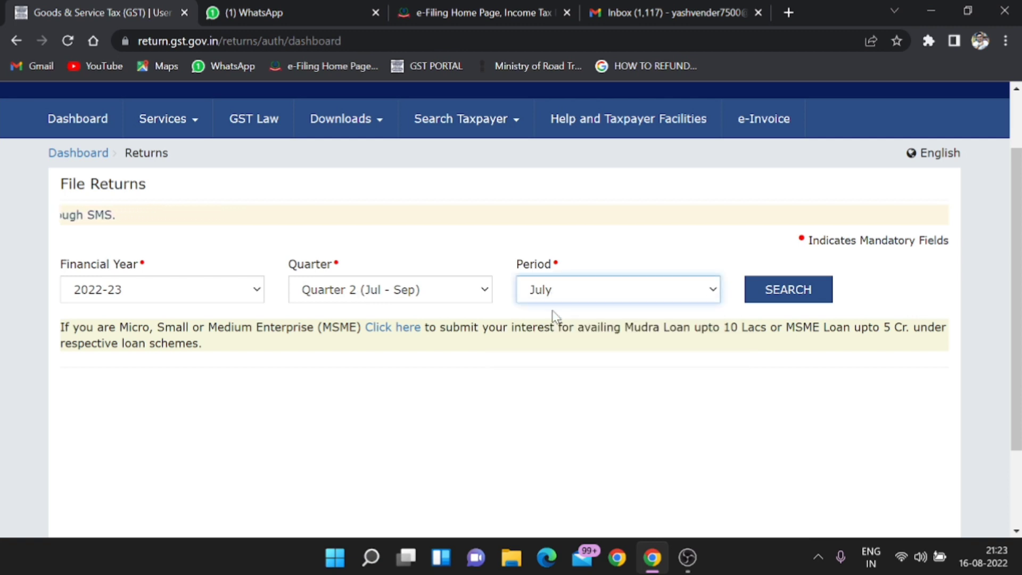
pyautogui.click(780, 294)
pyautogui.scroll(-2, 778, 292)
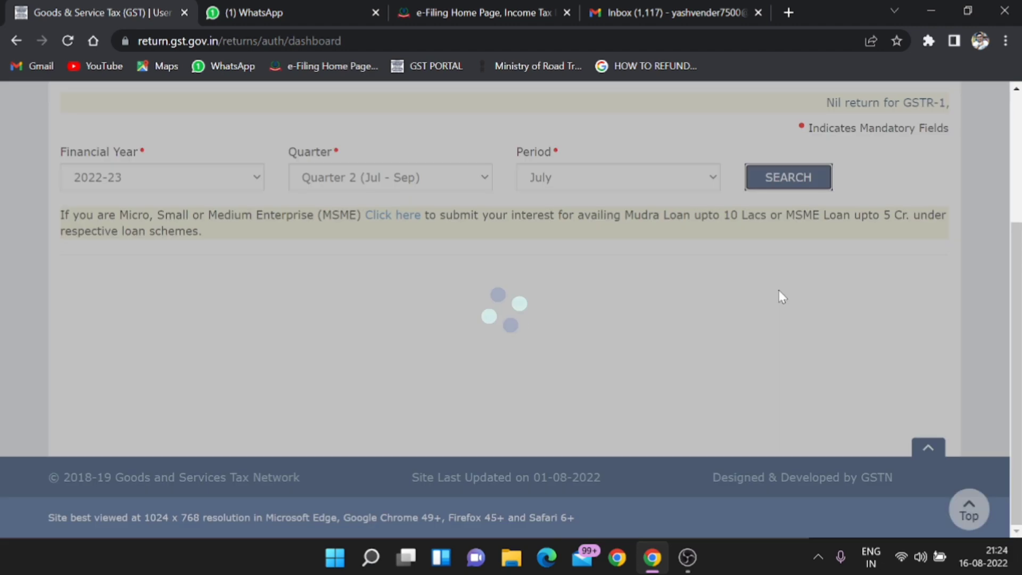
pyautogui.scroll(-3, 779, 293)
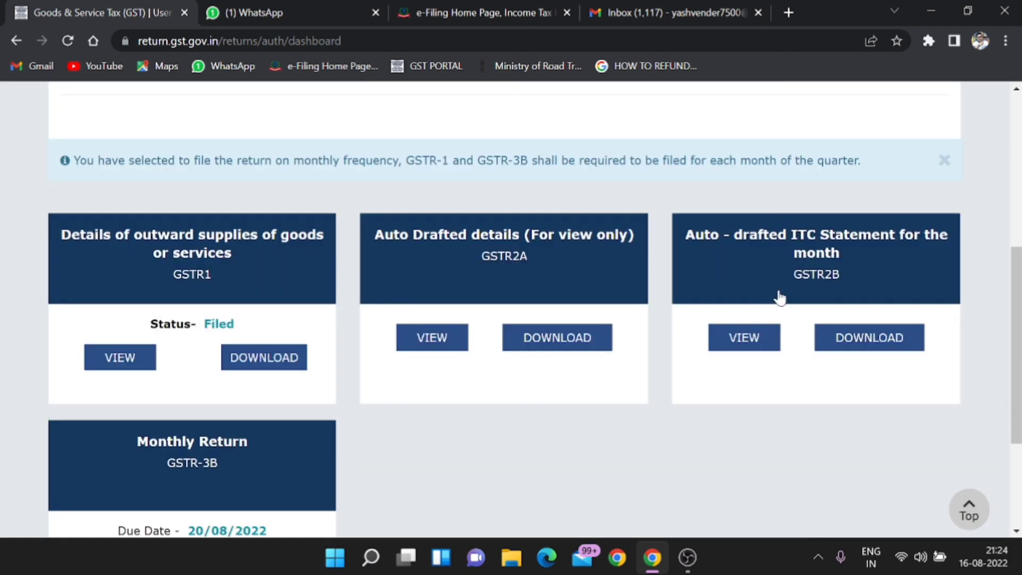
# Open the GSTR-3B monthly return, continue with NO for filing a Nil return, and dismiss the system generated summary
pyautogui.scroll(-1, 779, 298)
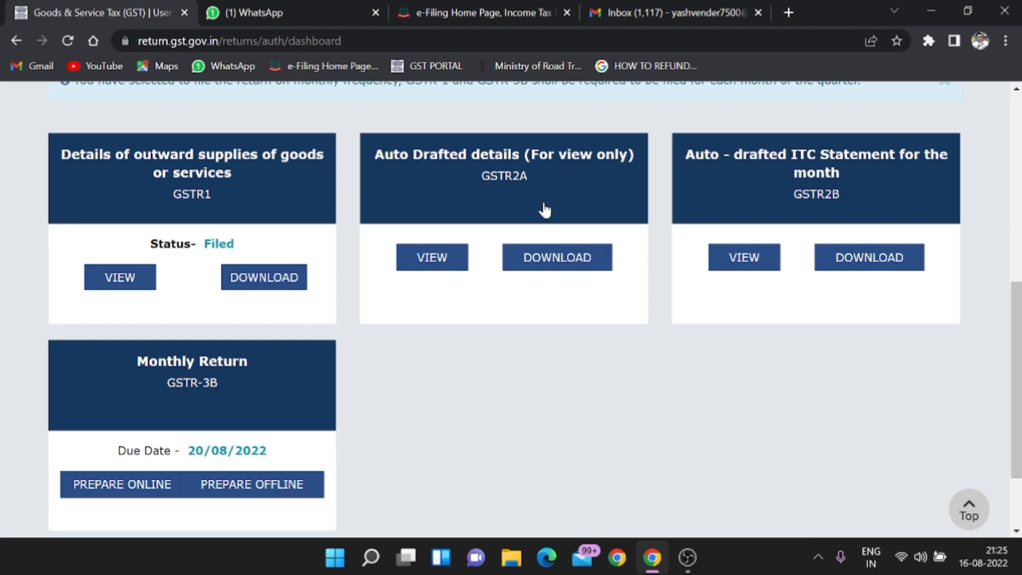
pyautogui.click(217, 398)
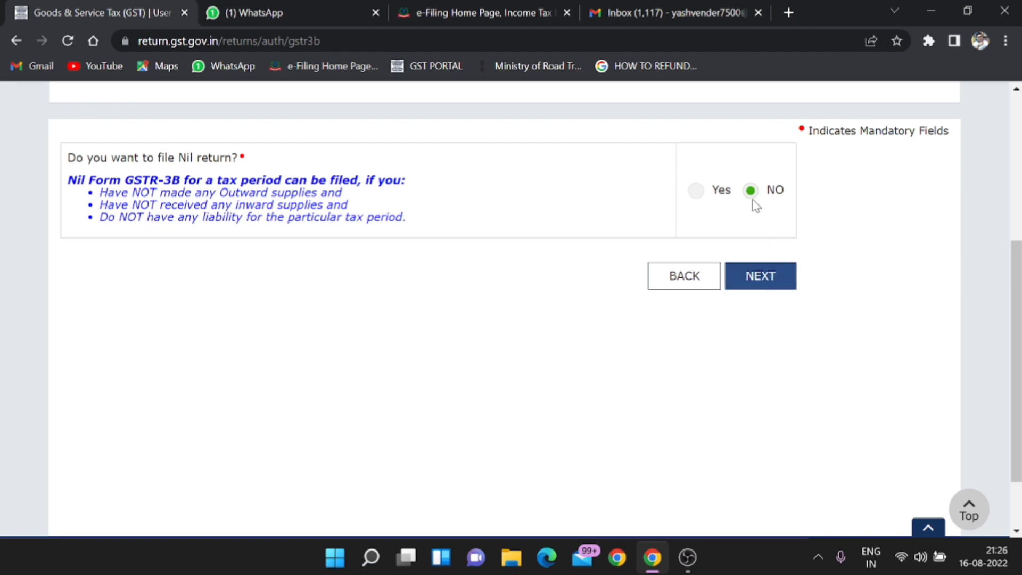
pyautogui.click(765, 277)
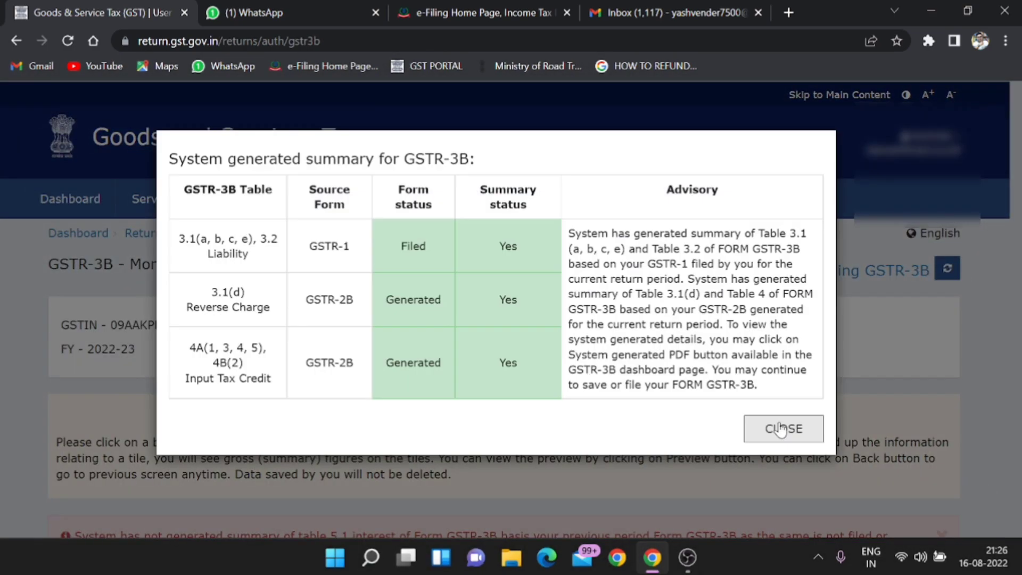
pyautogui.click(781, 428)
# Review the taxable values and taxes in table 3.1 for outward and reverse charge inward supplies, and confirm them
pyautogui.scroll(-10, 660, 160)
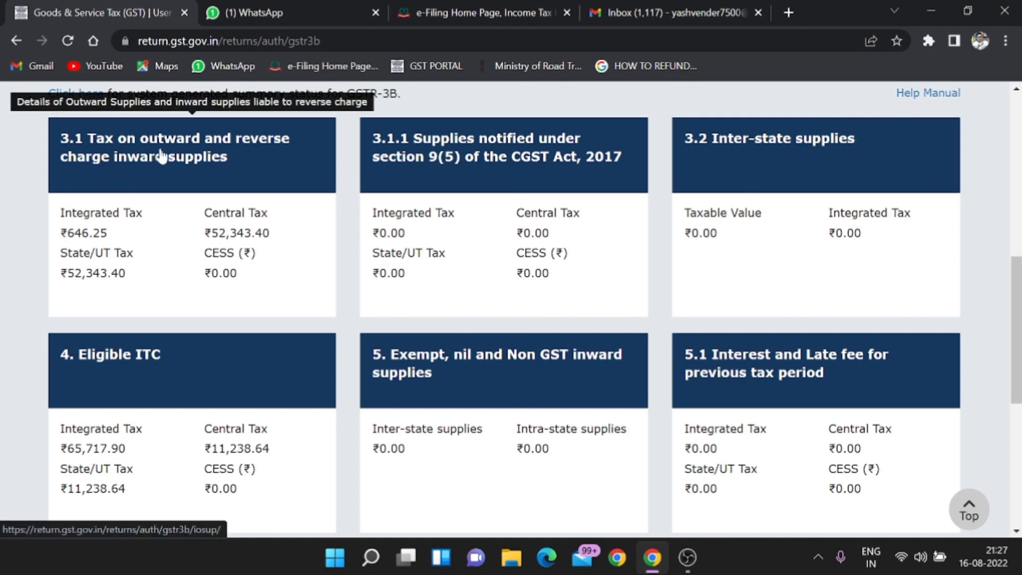
pyautogui.click(235, 174)
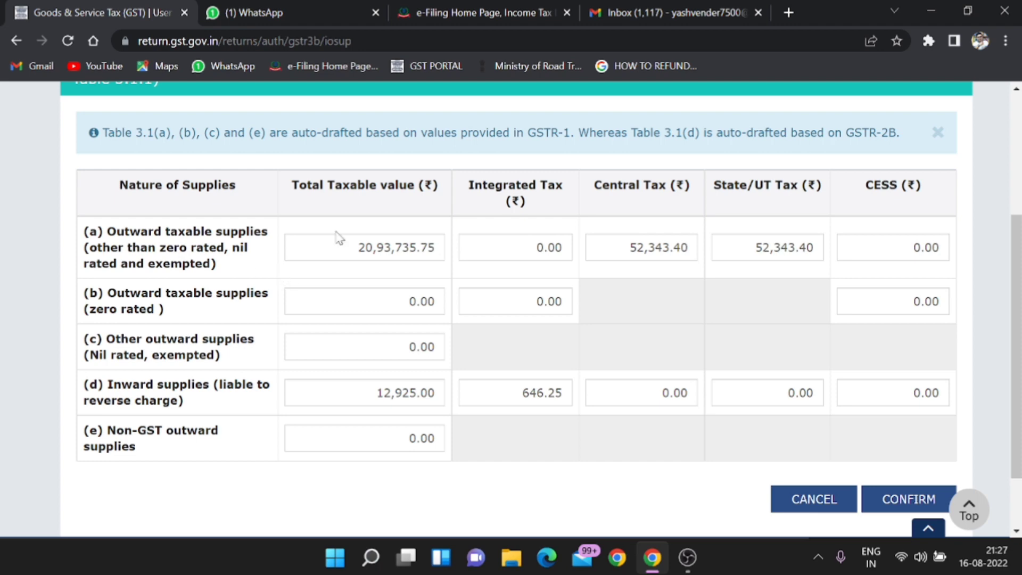
pyautogui.moveTo(414, 254)
pyautogui.moveTo(556, 255)
pyautogui.moveTo(506, 392)
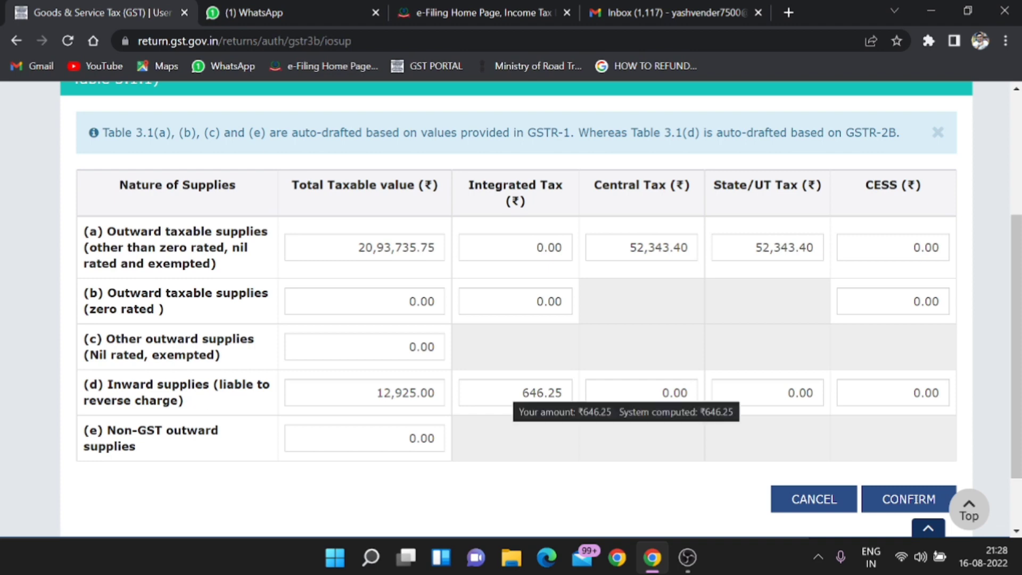
pyautogui.click(890, 498)
# Review the available, reversed and ineligible credit amounts in table 4 Eligible ITC and confirm them
pyautogui.scroll(-3, 859, 475)
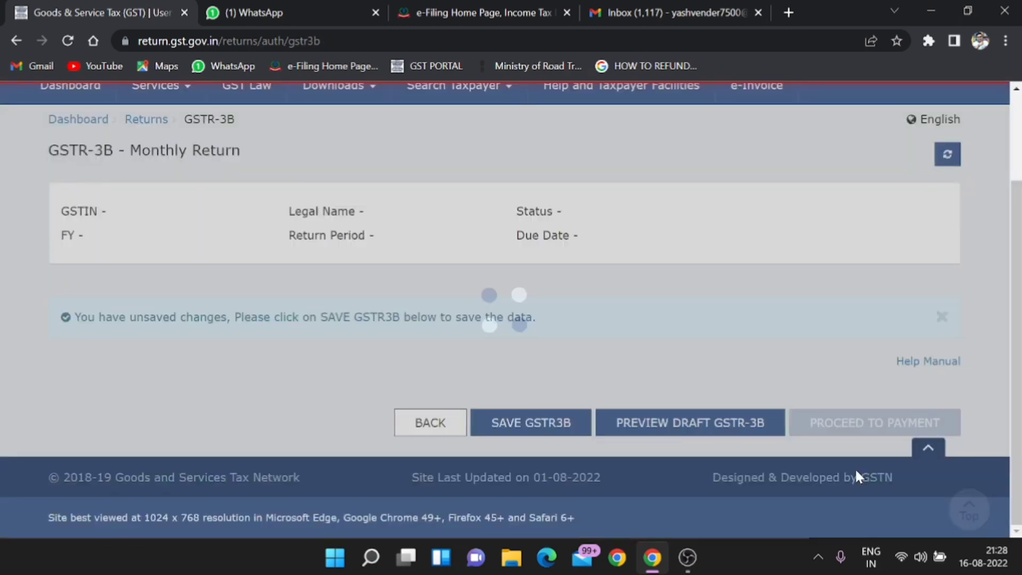
pyautogui.scroll(2, 258, 235)
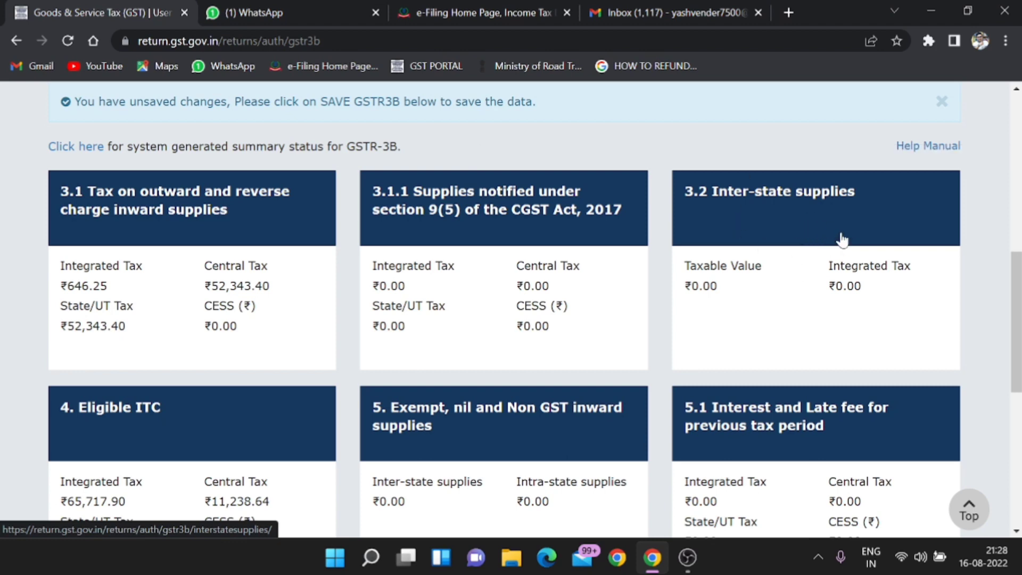
pyautogui.scroll(-1, 842, 240)
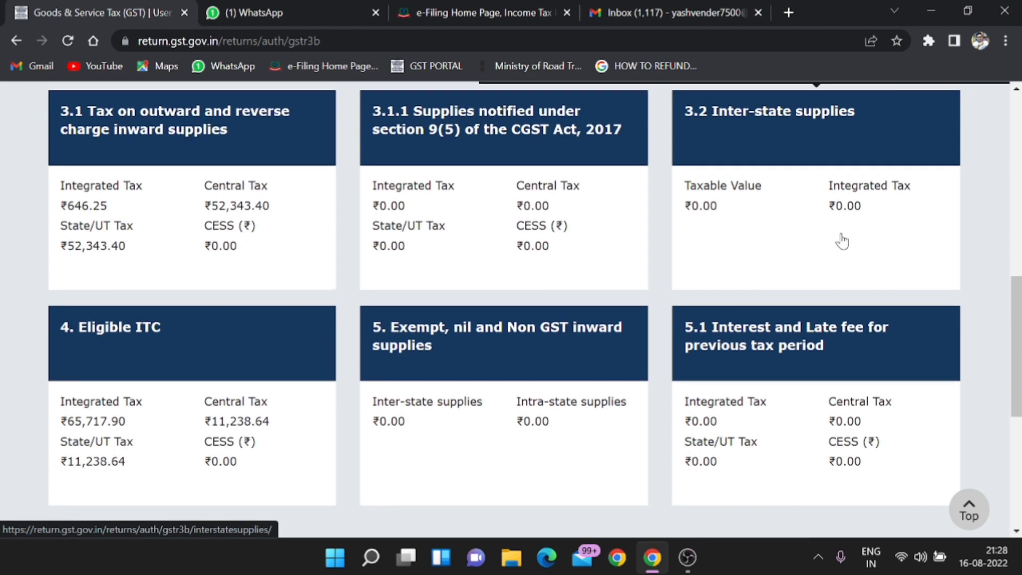
pyautogui.scroll(-1, 841, 241)
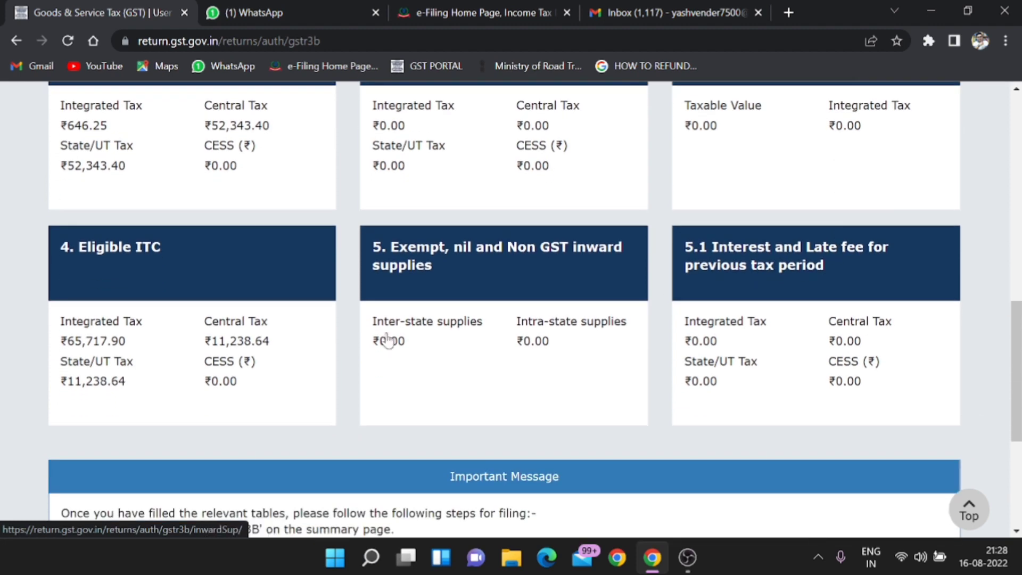
pyautogui.click(155, 274)
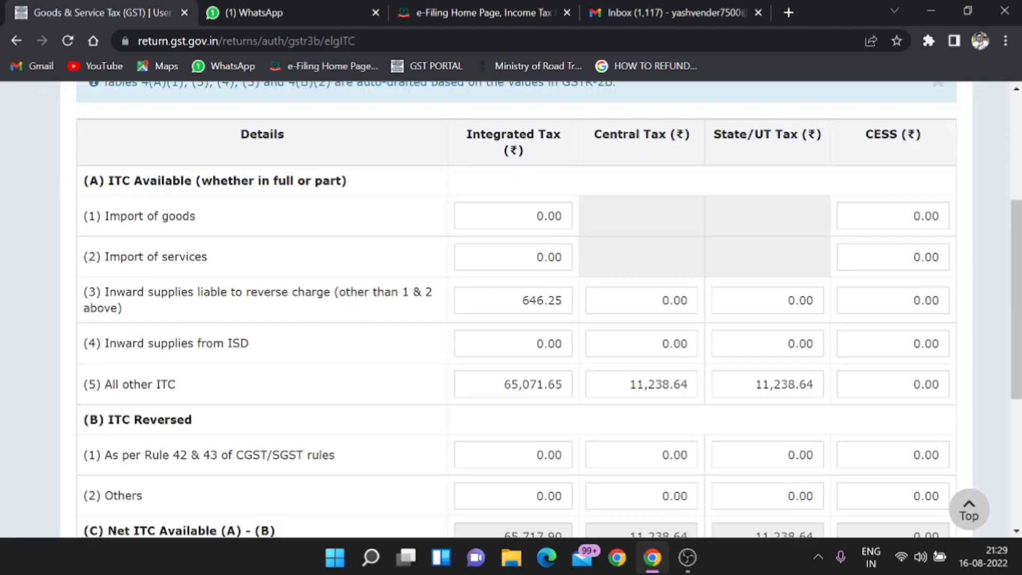
pyautogui.moveTo(505, 345)
pyautogui.moveTo(531, 308)
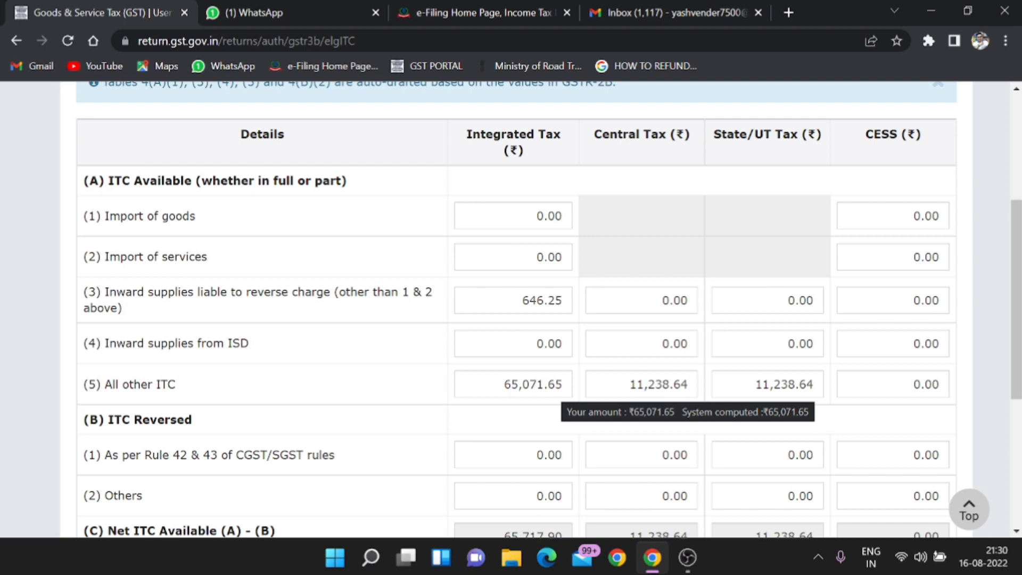
pyautogui.scroll(-4, 756, 423)
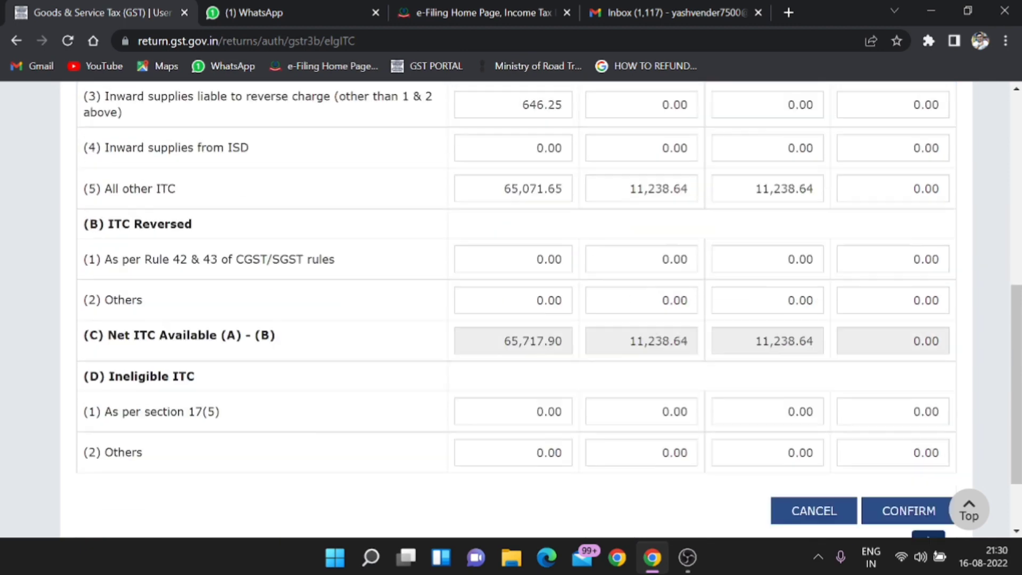
pyautogui.click(906, 421)
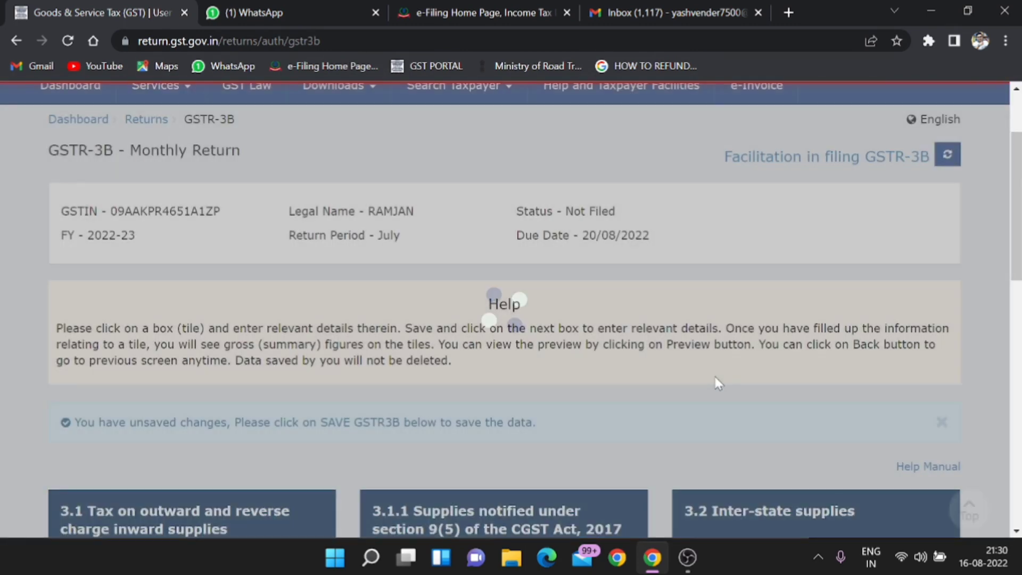
# Save the GSTR-3B return and proceed to its payment of tax page
pyautogui.scroll(-6, 715, 376)
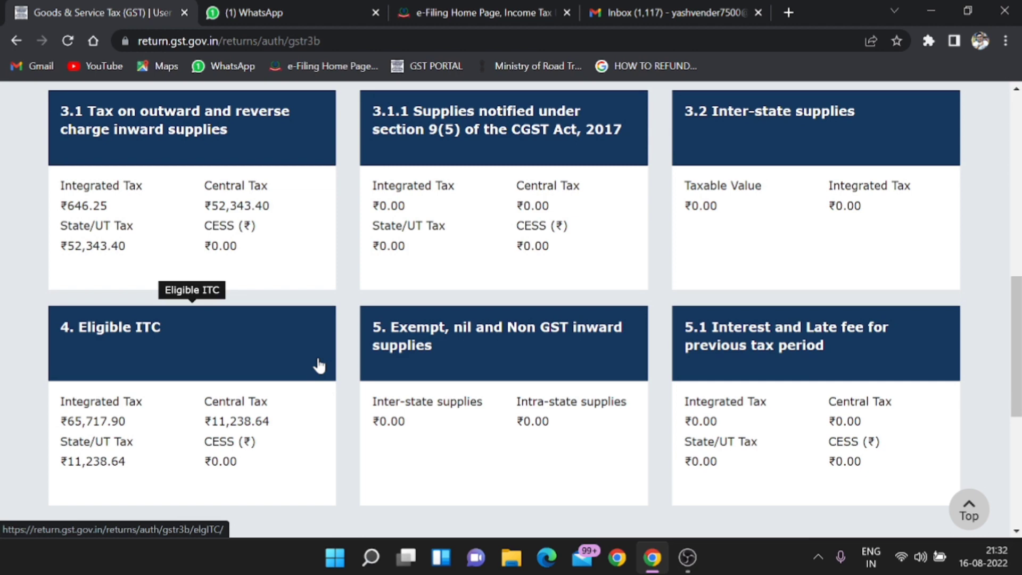
pyautogui.scroll(-6, 568, 369)
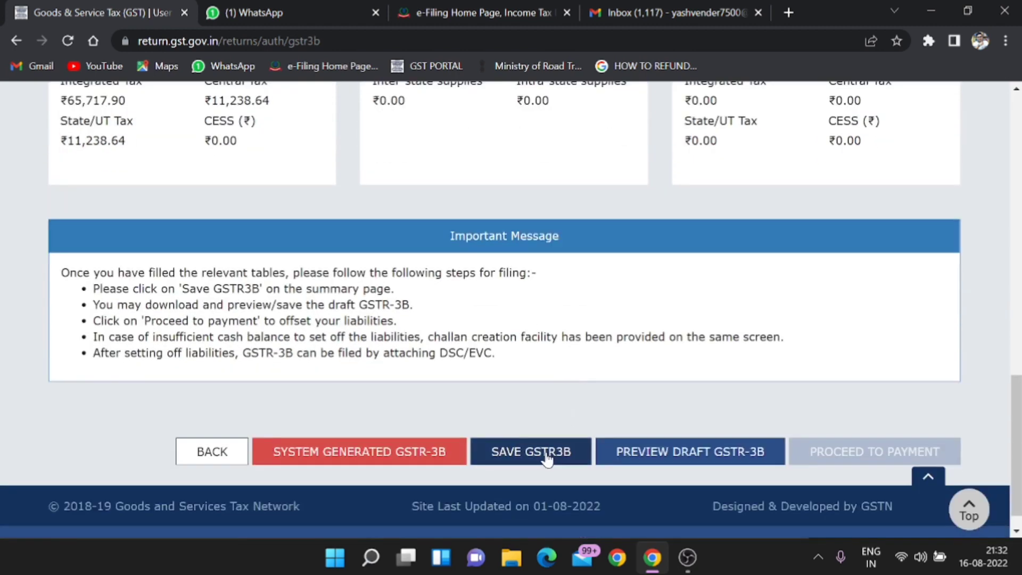
pyautogui.click(547, 459)
pyautogui.scroll(-10, 584, 405)
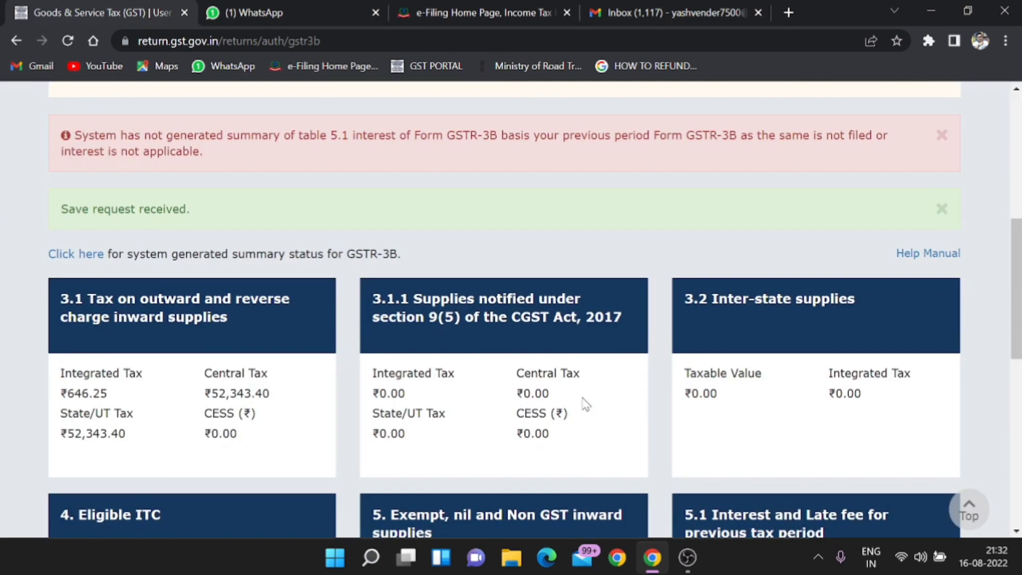
pyautogui.scroll(-3, 584, 405)
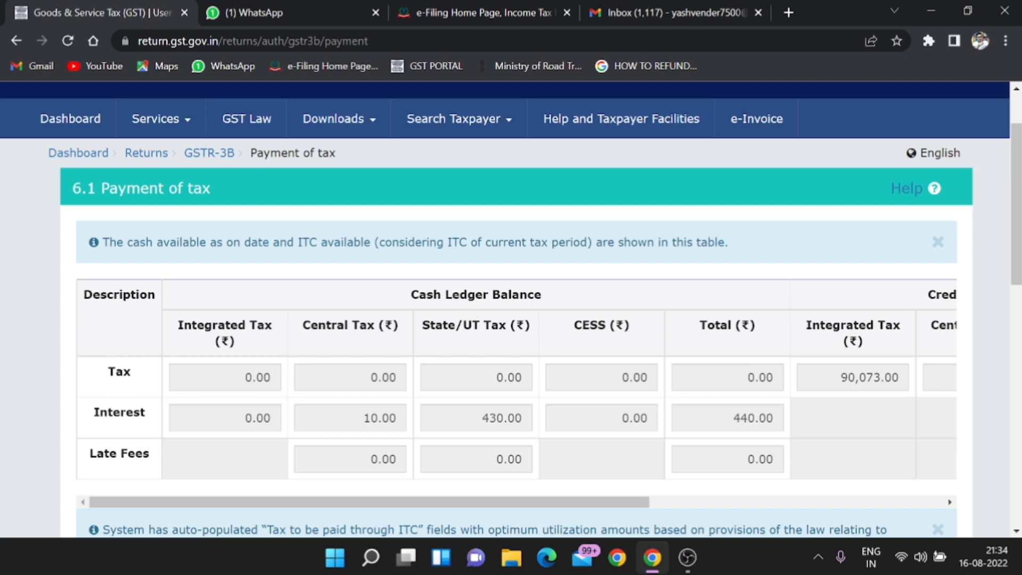
# Examine the Cash Ledger and Credit Ledger balances in table 6.1 Payment of tax
pyautogui.moveTo(566, 502); pyautogui.dragTo(847, 475)
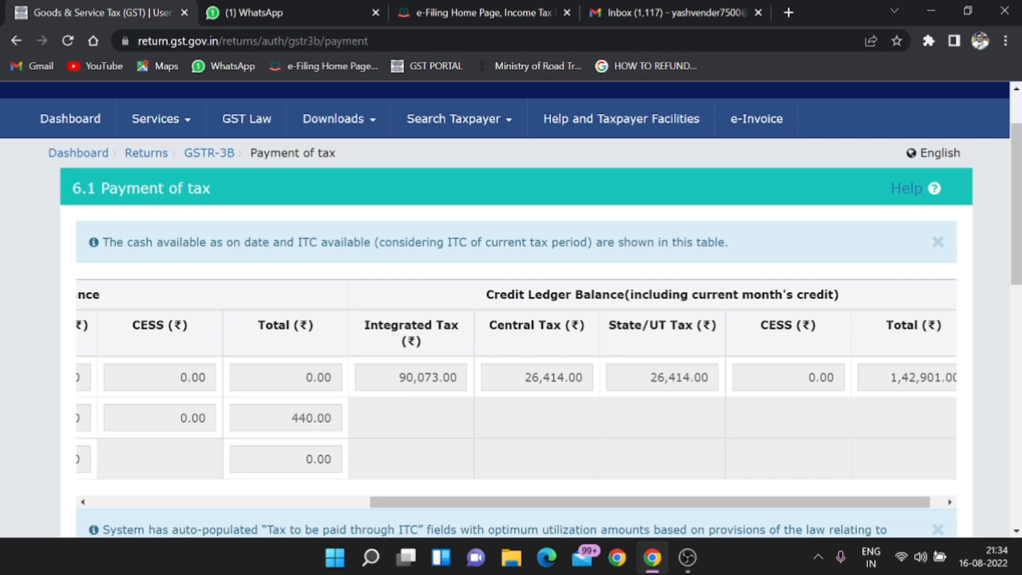
pyautogui.scroll(-6, 680, 392)
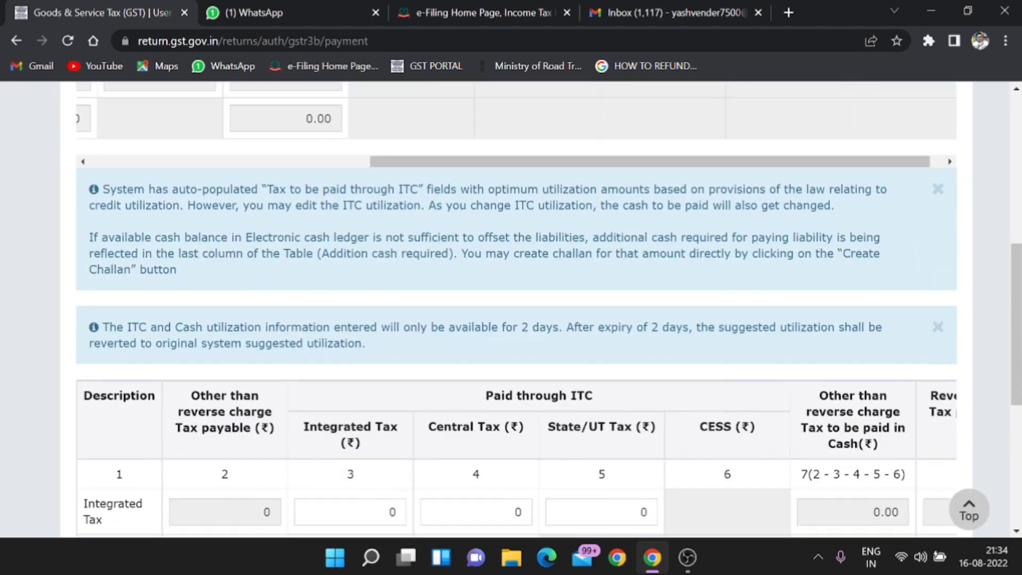
pyautogui.scroll(-4, 83, 282)
# Examine the Integrated Tax, Central Tax and State/UT Tax rows of the ITC utilization table
pyautogui.moveTo(83, 282); pyautogui.dragTo(113, 305)
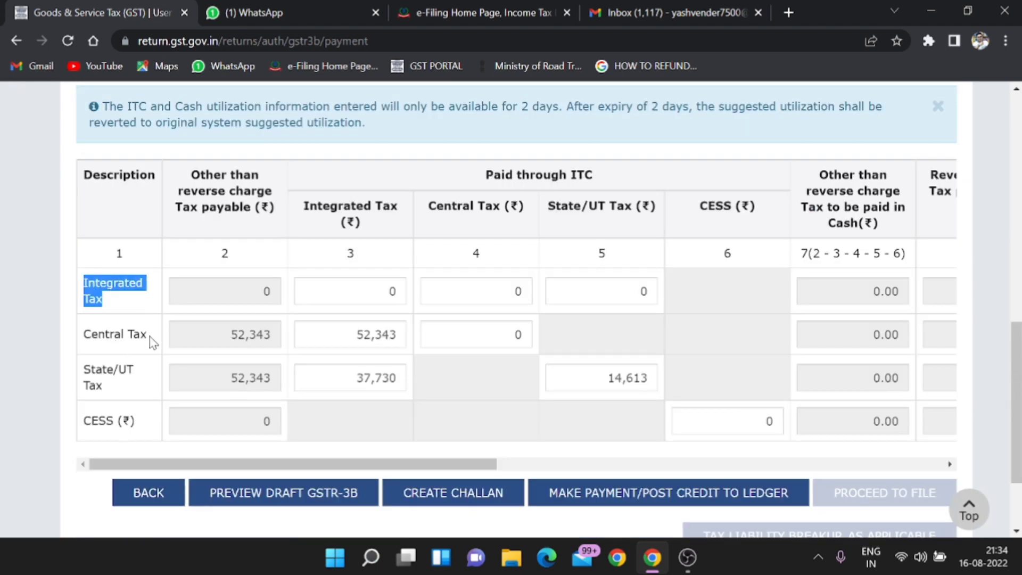
pyautogui.moveTo(151, 341); pyautogui.dragTo(84, 342)
pyautogui.moveTo(105, 386); pyautogui.dragTo(94, 355)
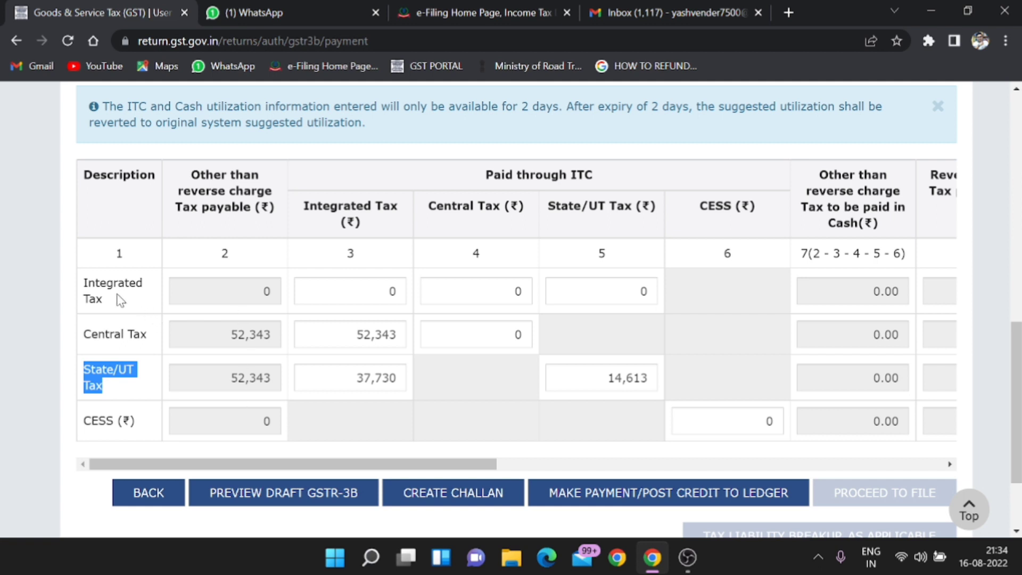
pyautogui.moveTo(103, 299); pyautogui.dragTo(88, 281)
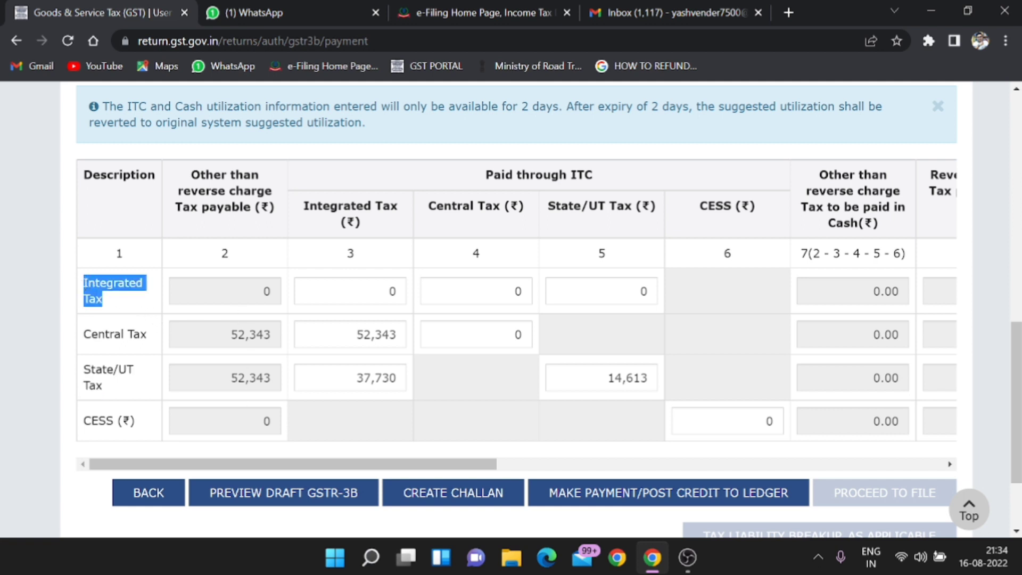
pyautogui.moveTo(147, 335); pyautogui.dragTo(81, 346)
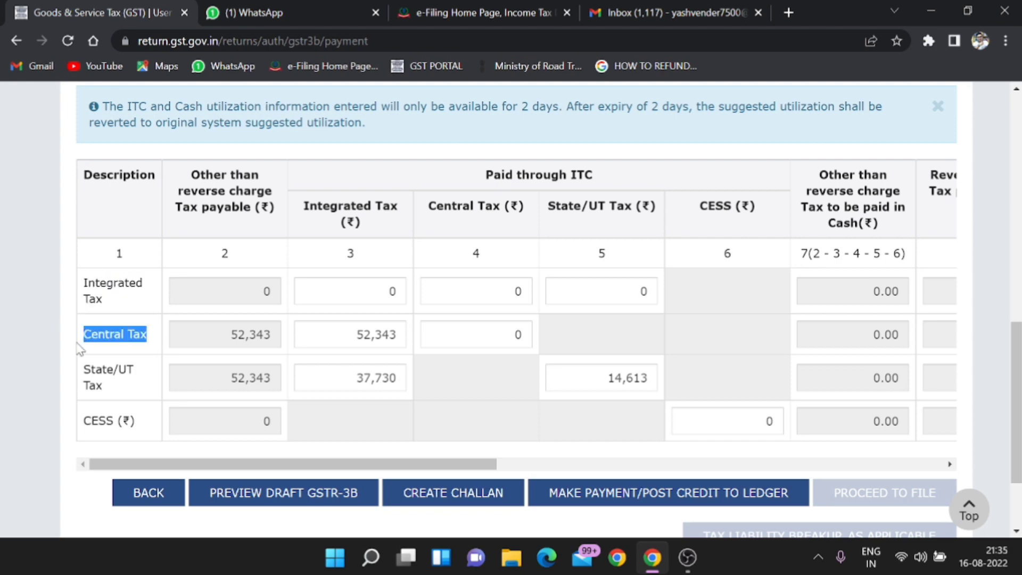
pyautogui.moveTo(126, 388); pyautogui.dragTo(79, 377)
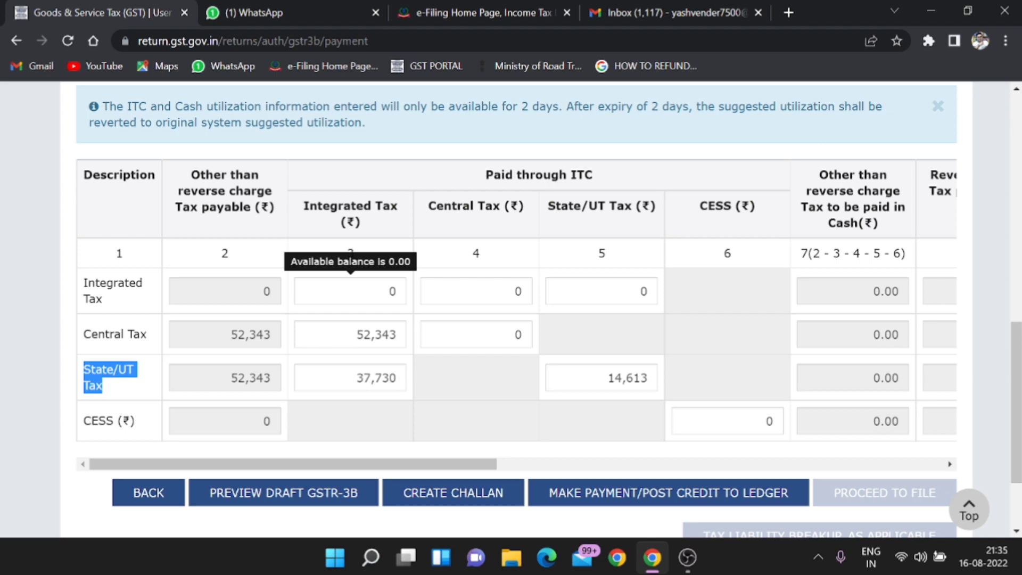
# Set the Central Tax credit used against the Integrated Tax liability to 0
pyautogui.moveTo(476, 291)
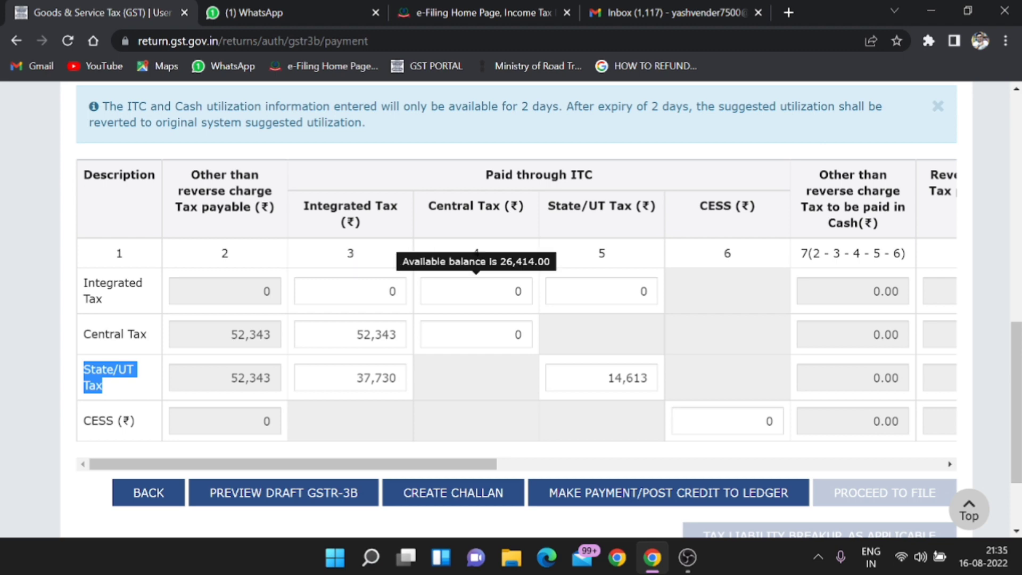
pyautogui.click(476, 292)
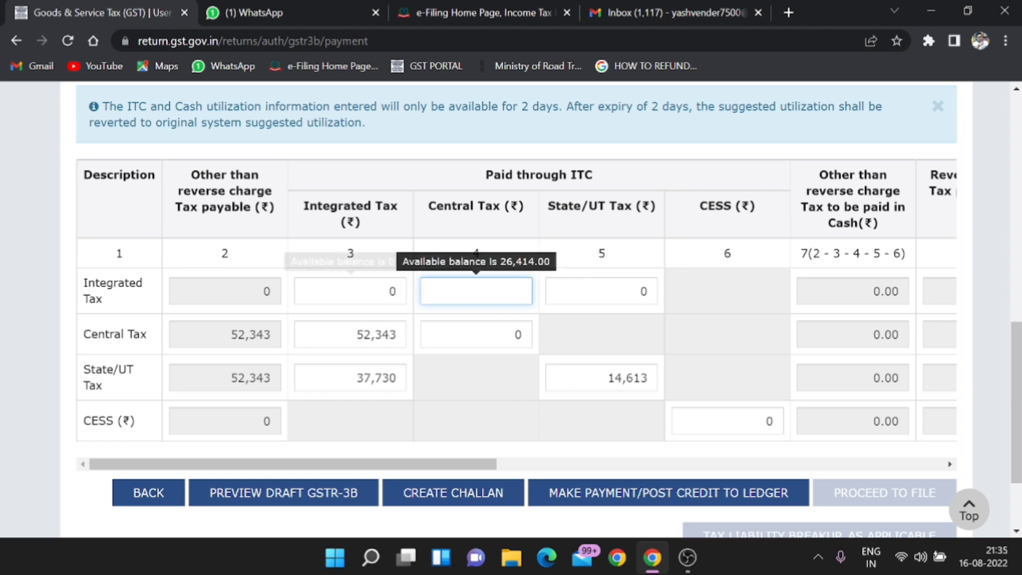
pyautogui.write('0')
# Check the available credit balances for offsetting the Integrated and State/UT Tax liabilities, and view the payment and filing options
pyautogui.moveTo(110, 306); pyautogui.dragTo(80, 285)
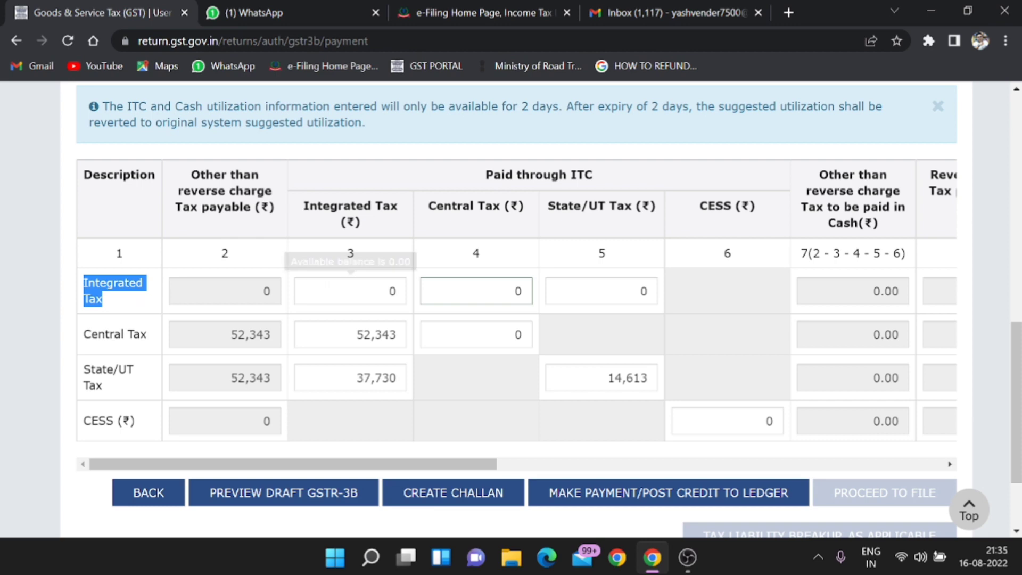
pyautogui.moveTo(327, 286)
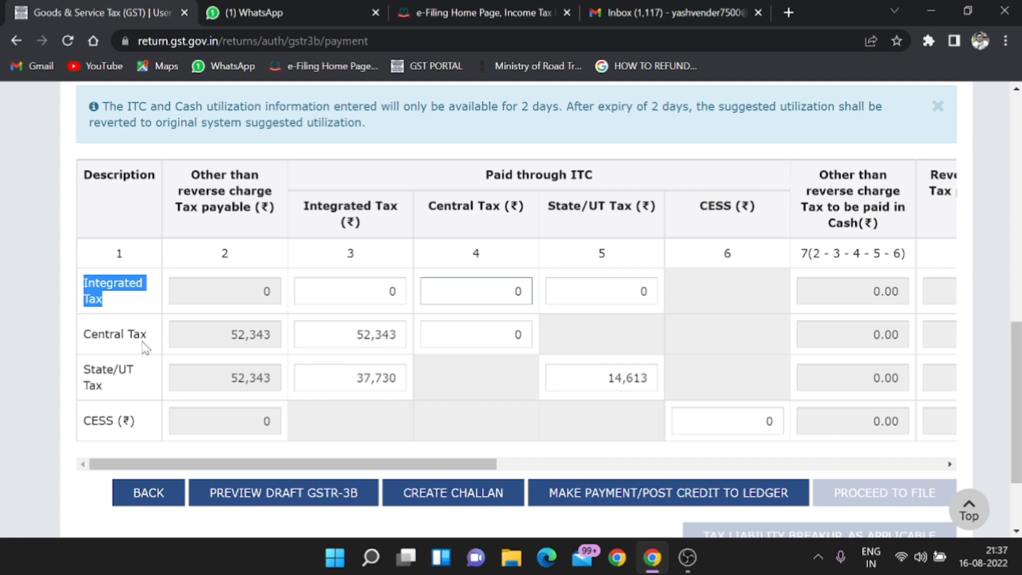
pyautogui.moveTo(350, 291)
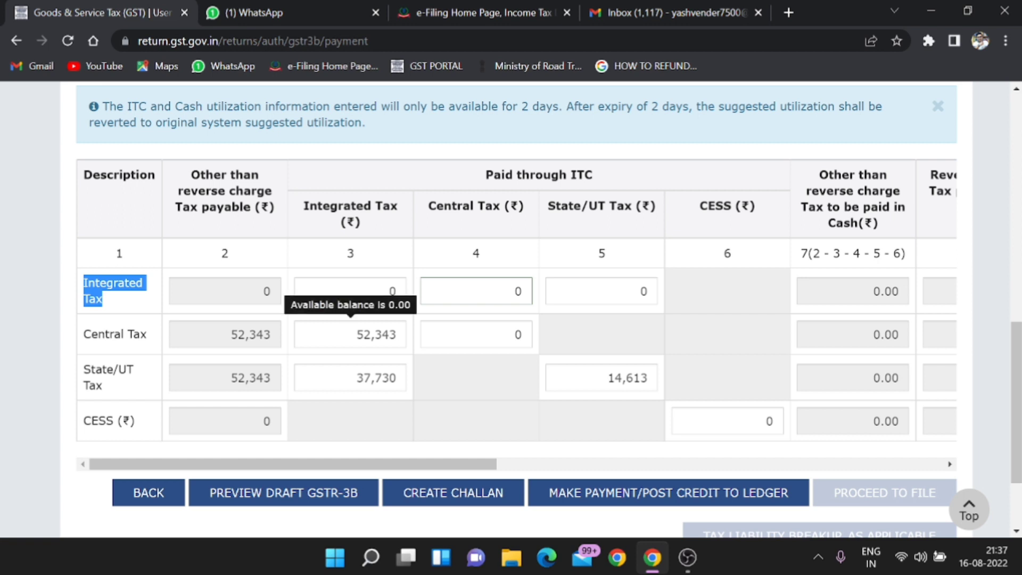
pyautogui.moveTo(476, 292)
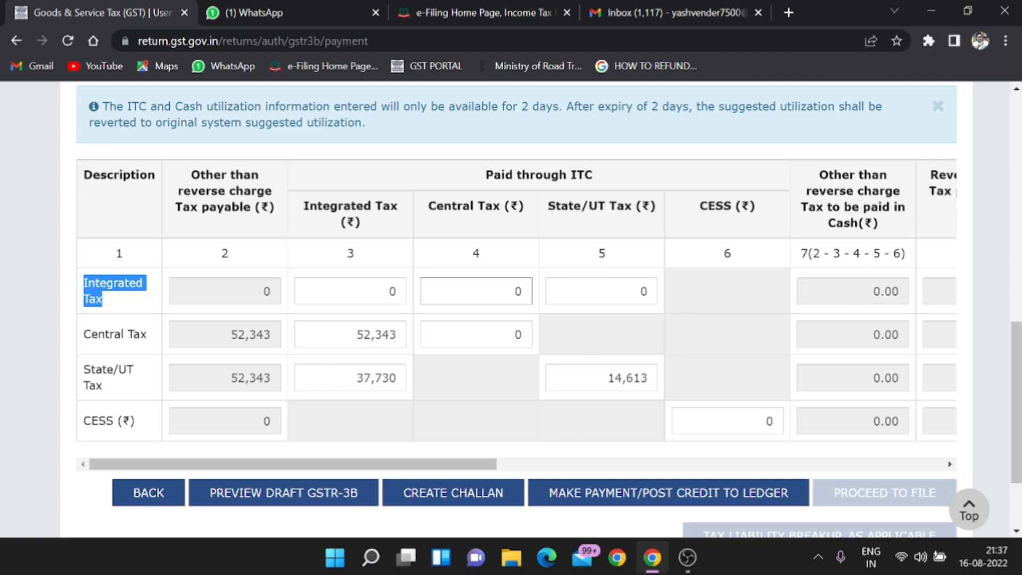
pyautogui.moveTo(107, 391); pyautogui.dragTo(82, 373)
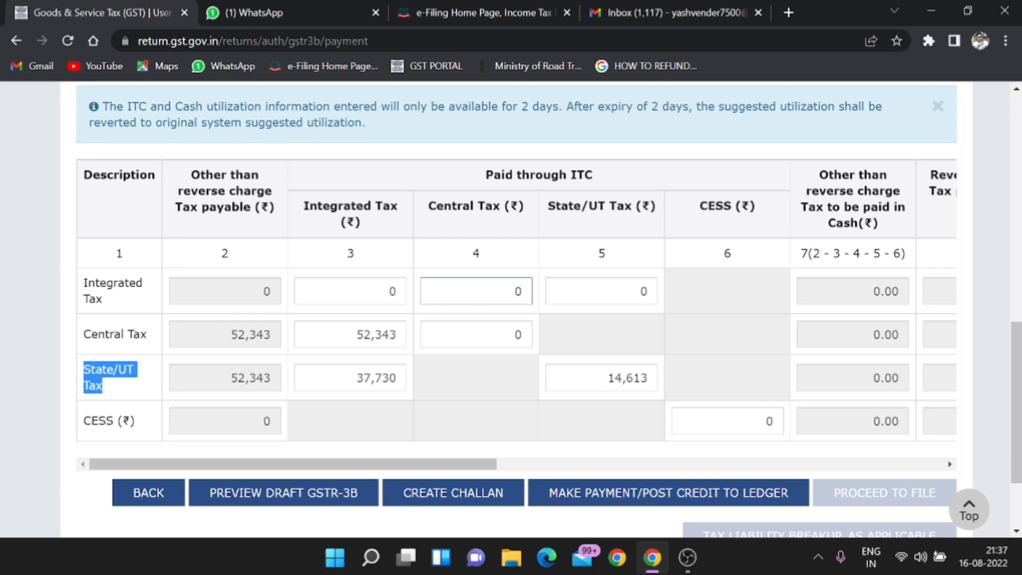
pyautogui.moveTo(296, 393)
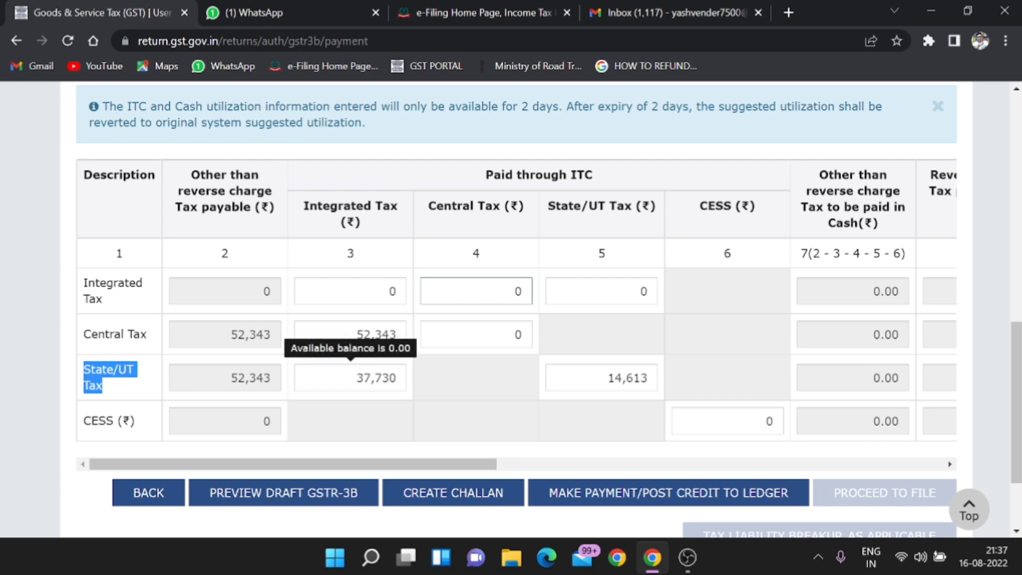
pyautogui.moveTo(602, 378)
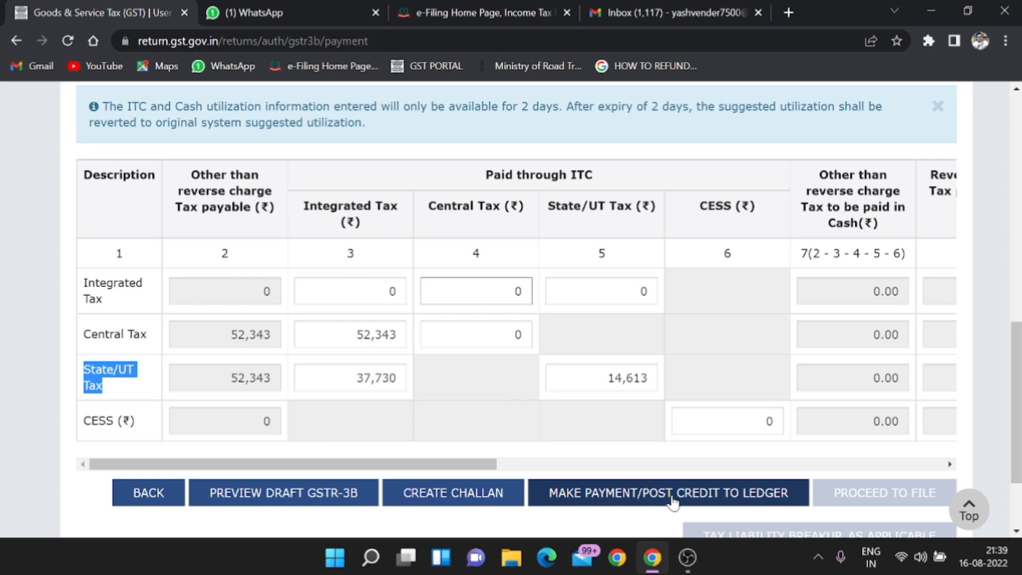
pyautogui.scroll(-2, 672, 502)
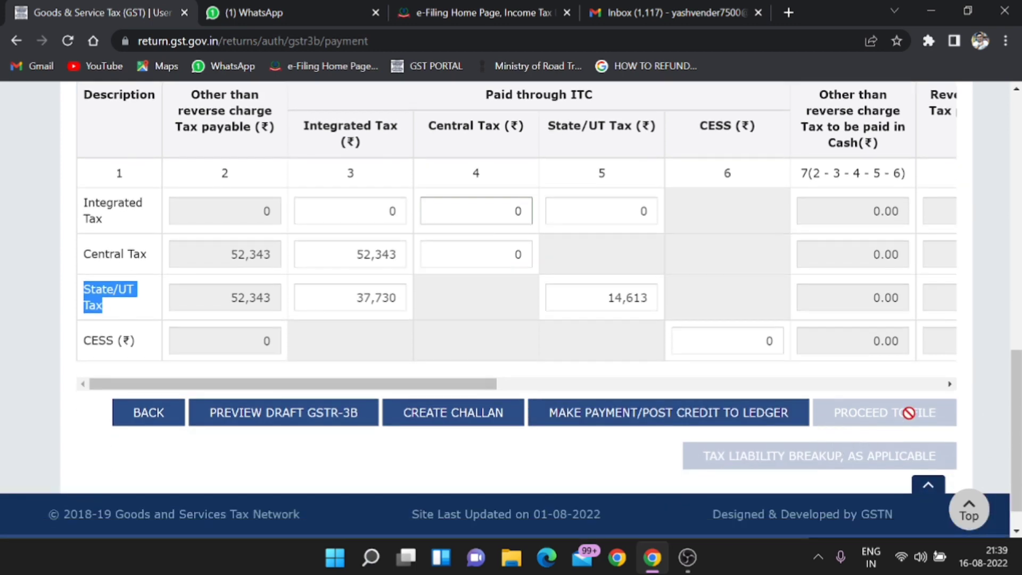